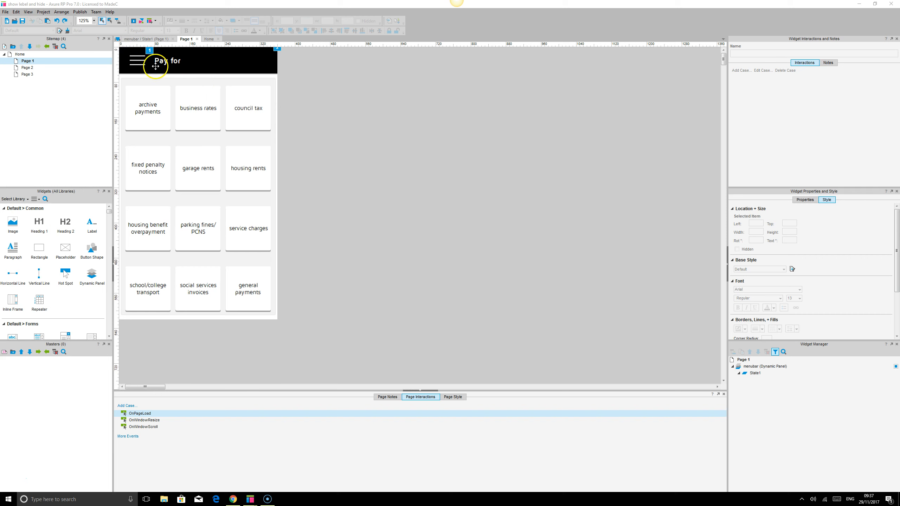
# Move the whole hamburger menu icon out of the header onto the empty canvas, to about x 505, y 143
pyautogui.click(136, 59)
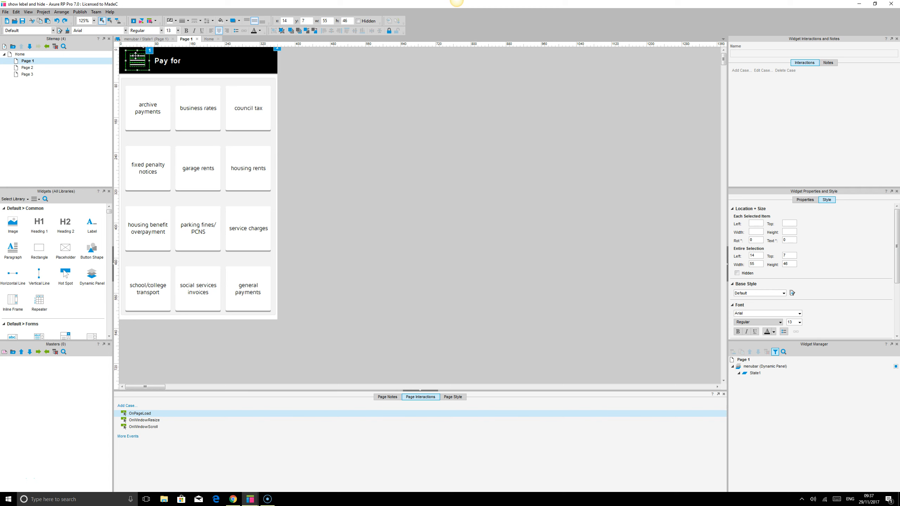
pyautogui.click(125, 50)
pyautogui.moveTo(141, 66); pyautogui.dragTo(351, 122)
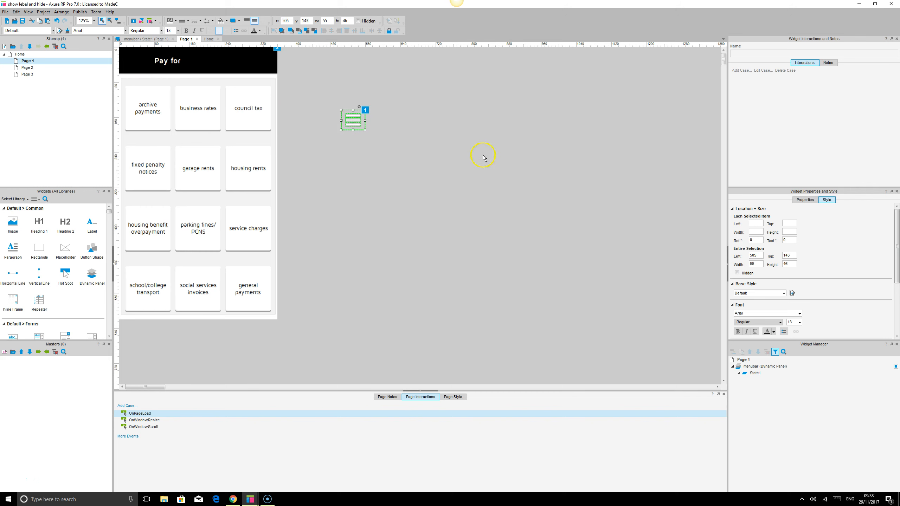
pyautogui.click(482, 156)
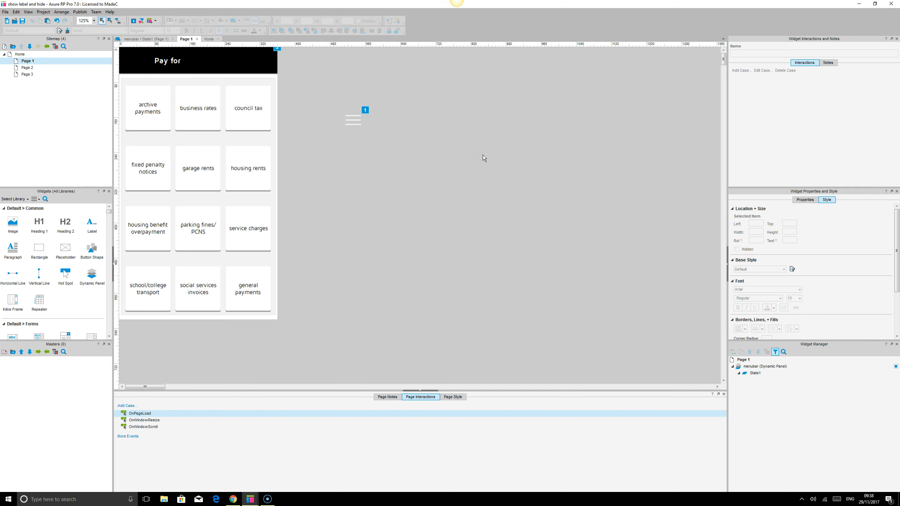
# Bring the hamburger icon's clickable shape to the front and place the icon back in the header at about x 10, y 8
pyautogui.click(355, 111)
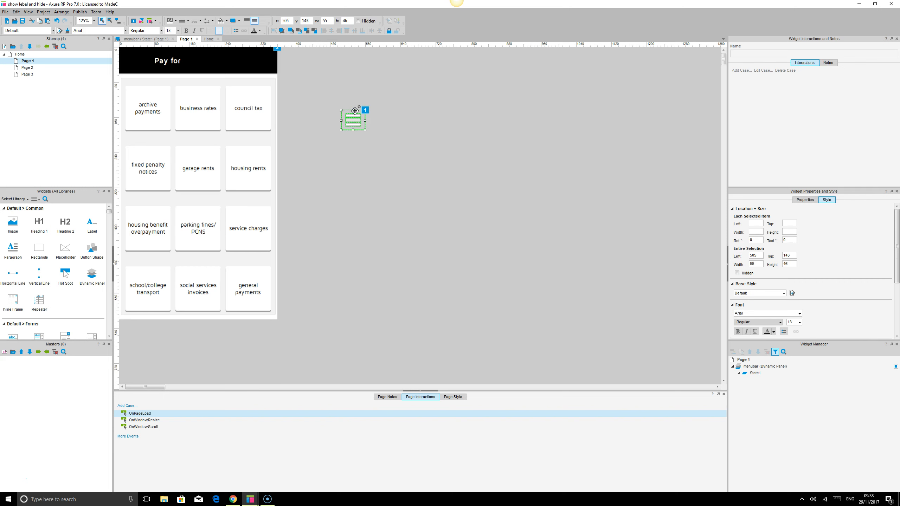
pyautogui.click(291, 31)
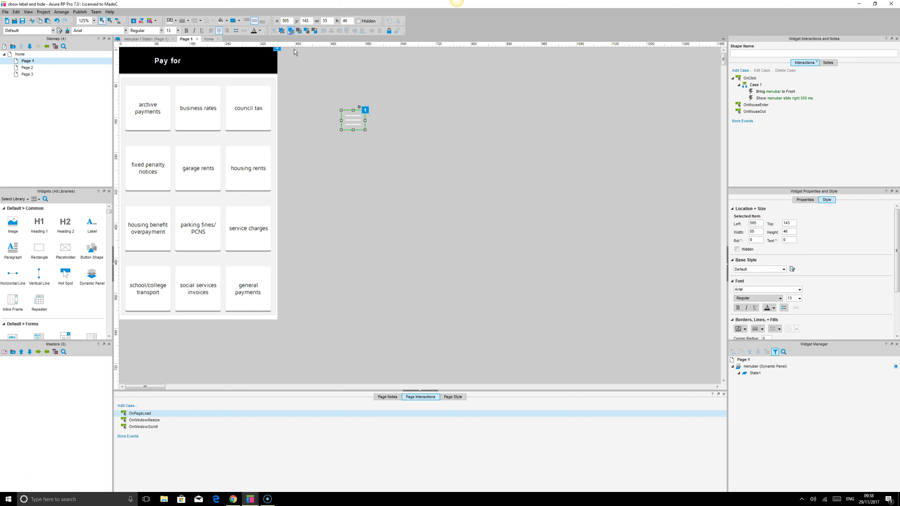
pyautogui.moveTo(315, 93); pyautogui.dragTo(419, 158)
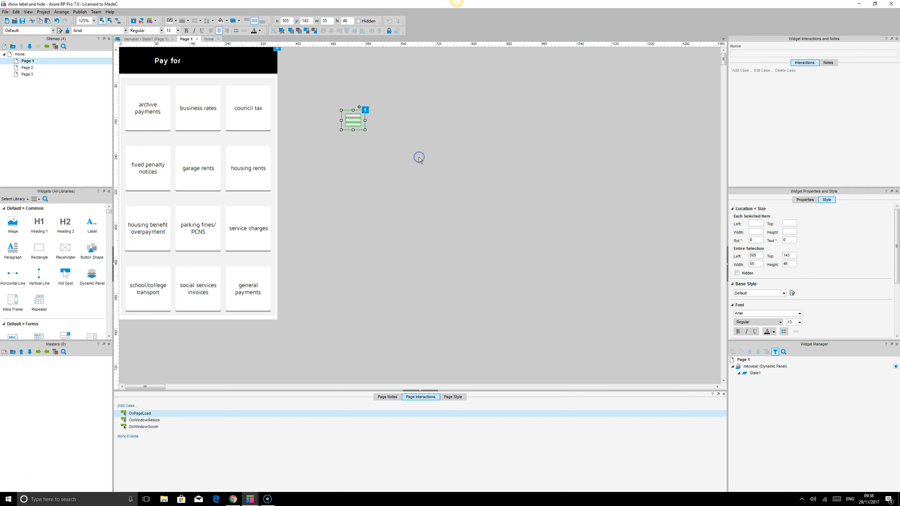
pyautogui.moveTo(354, 123); pyautogui.dragTo(137, 65)
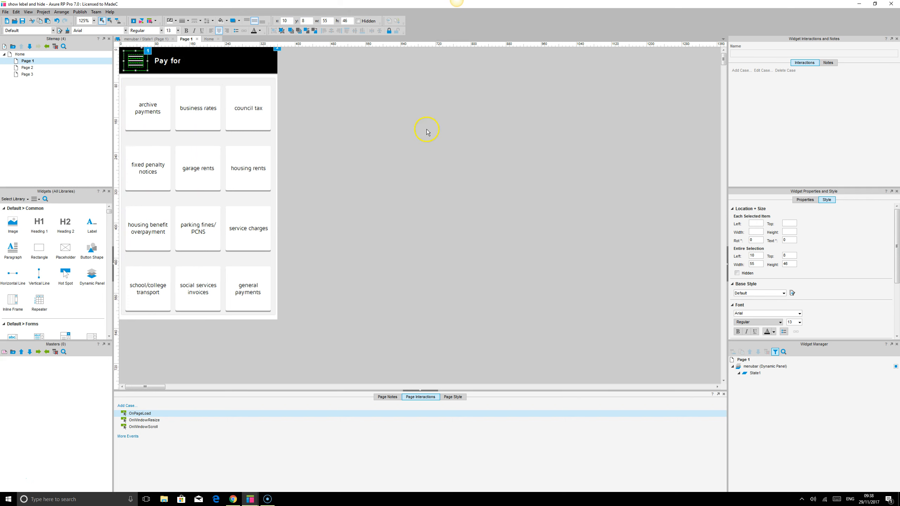
pyautogui.click(426, 129)
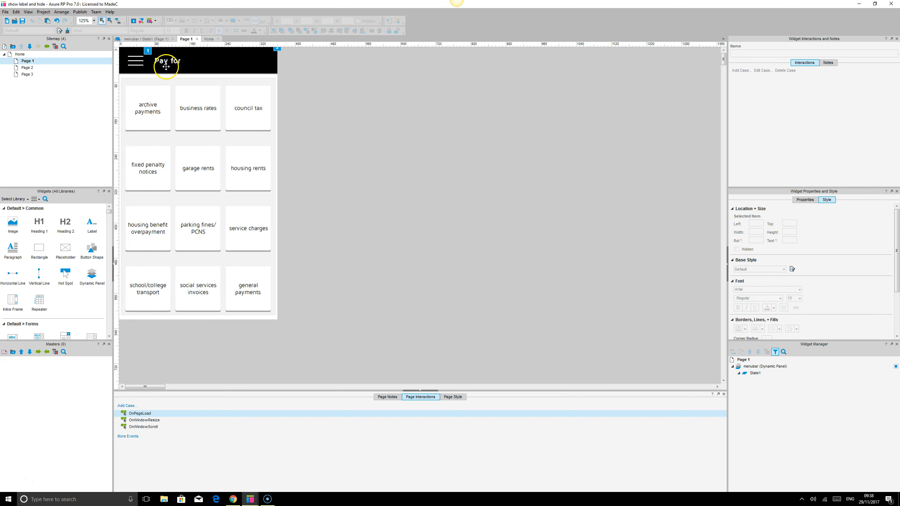
# Move the hamburger icon onto the empty canvas and review the menubar actions in its clickable shape's OnClick case
pyautogui.moveTo(121, 62); pyautogui.dragTo(352, 106)
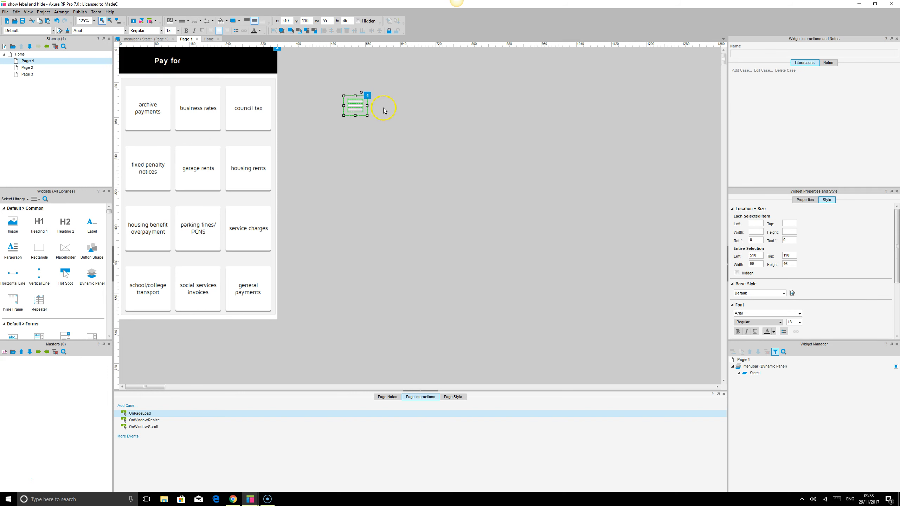
pyautogui.click(366, 103)
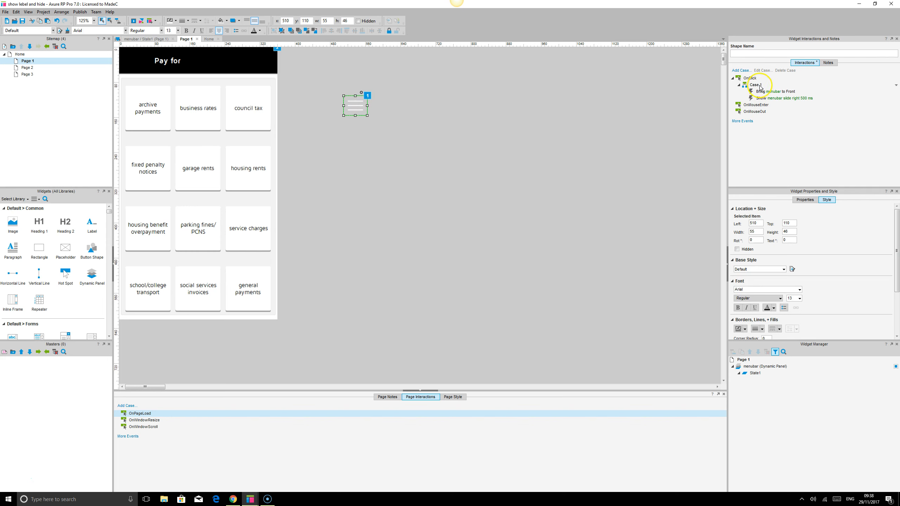
pyautogui.click(770, 92)
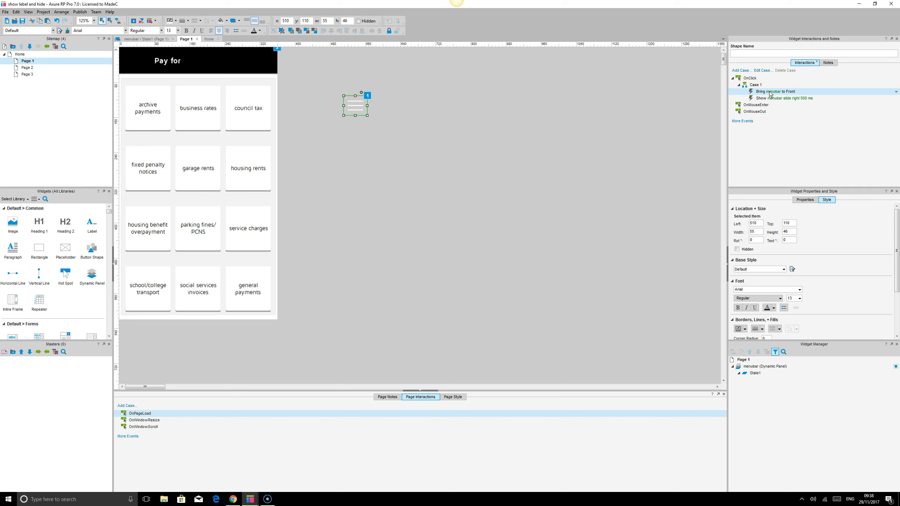
pyautogui.click(783, 99)
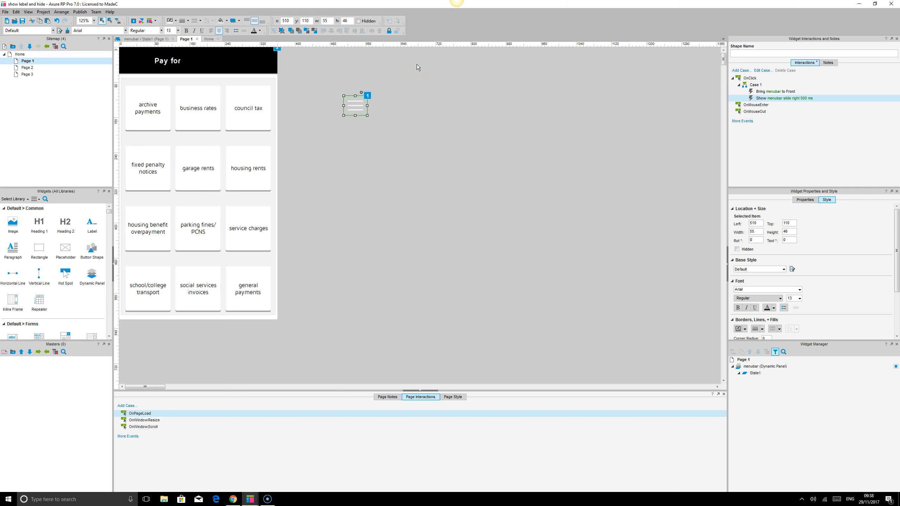
pyautogui.click(361, 97)
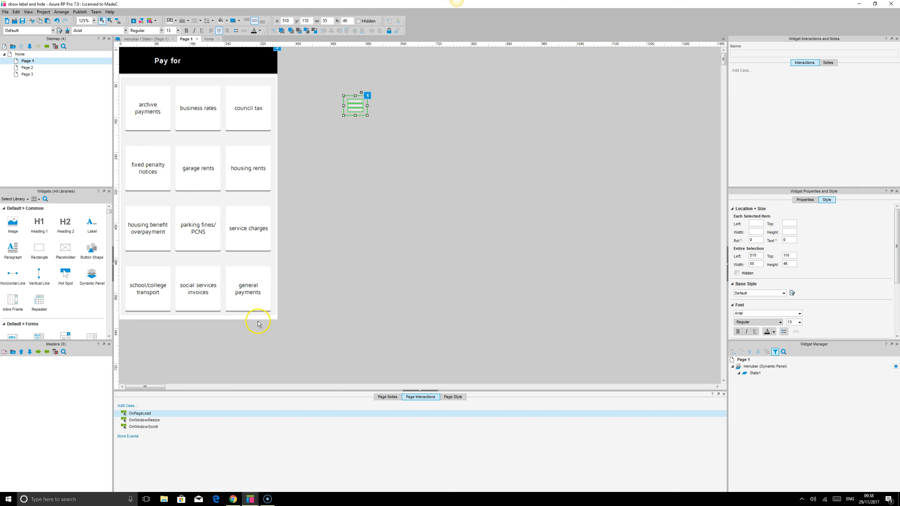
# Open State1 of the menubar dynamic panel and examine its menu bar and menu close shapes with their interactions
pyautogui.moveTo(754, 369)
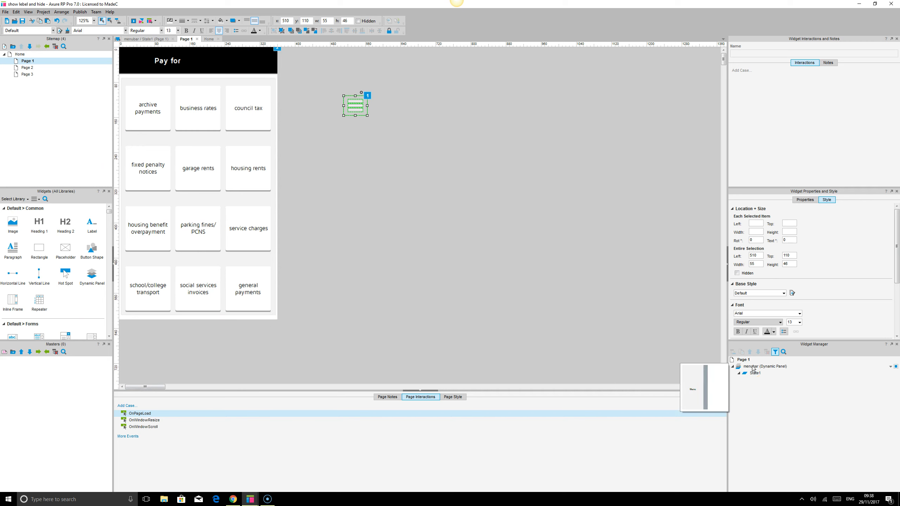
pyautogui.doubleClick(752, 366)
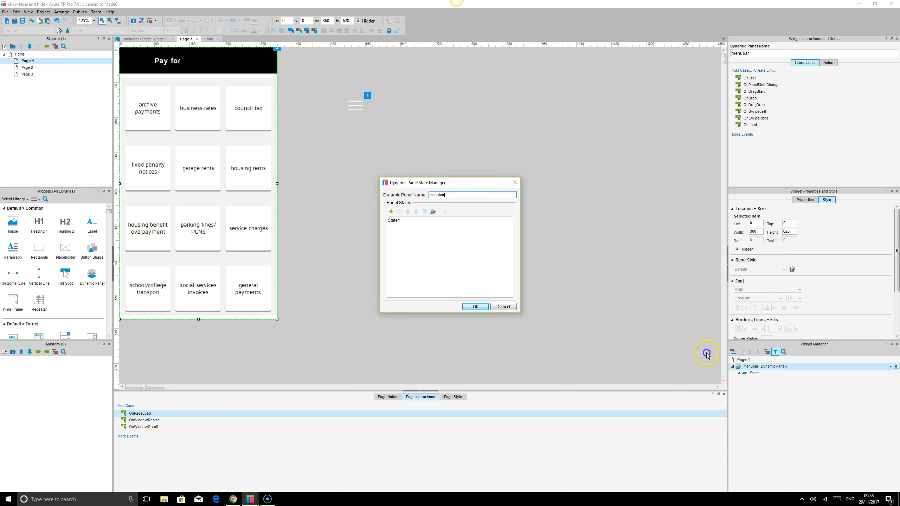
pyautogui.click(503, 306)
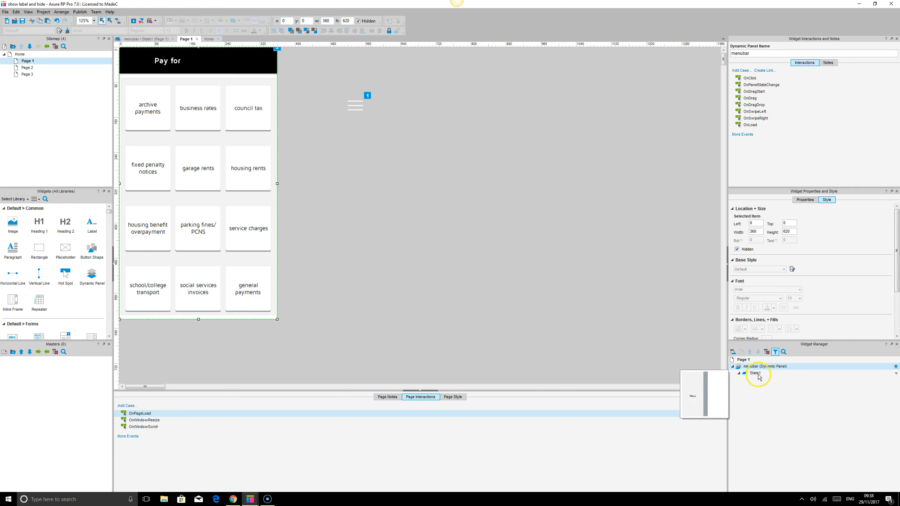
pyautogui.doubleClick(758, 374)
pyautogui.click(178, 101)
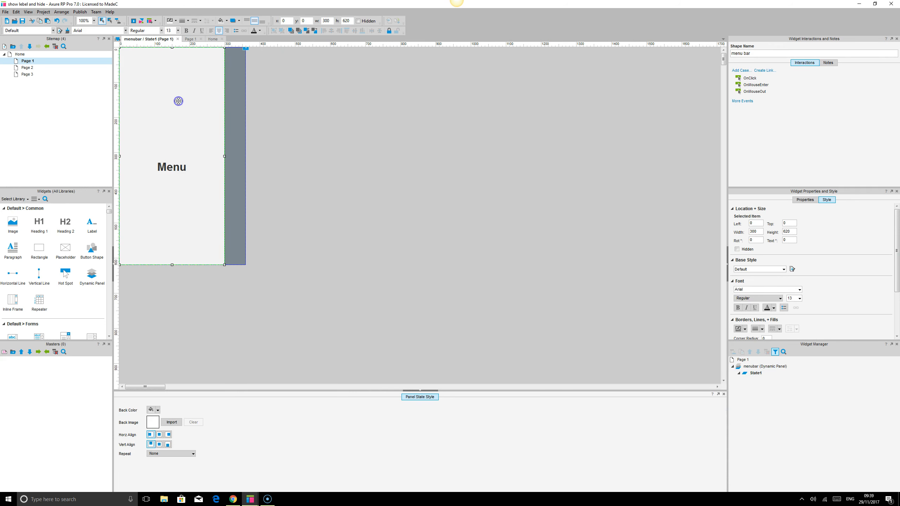
pyautogui.click(236, 88)
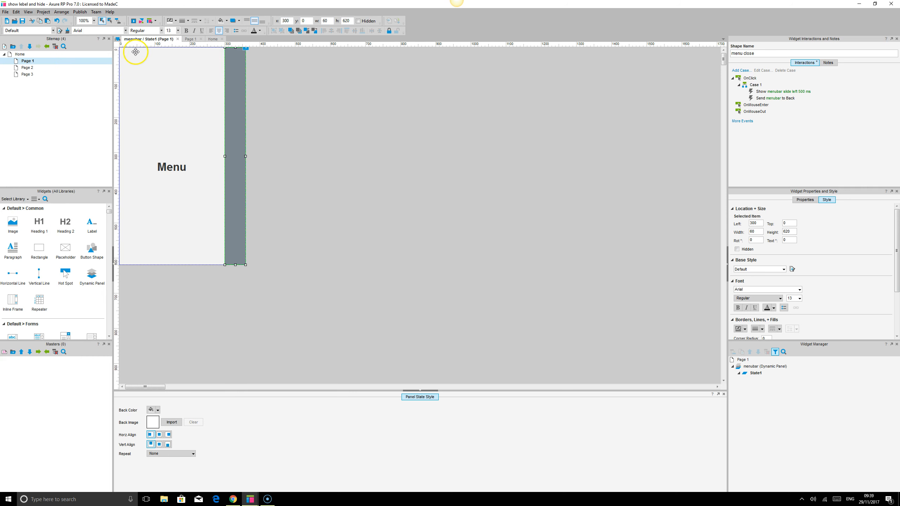
# Return to Page 1, place the hamburger icon back in the header at about x 10, y 7, and save the project
pyautogui.doubleClick(27, 63)
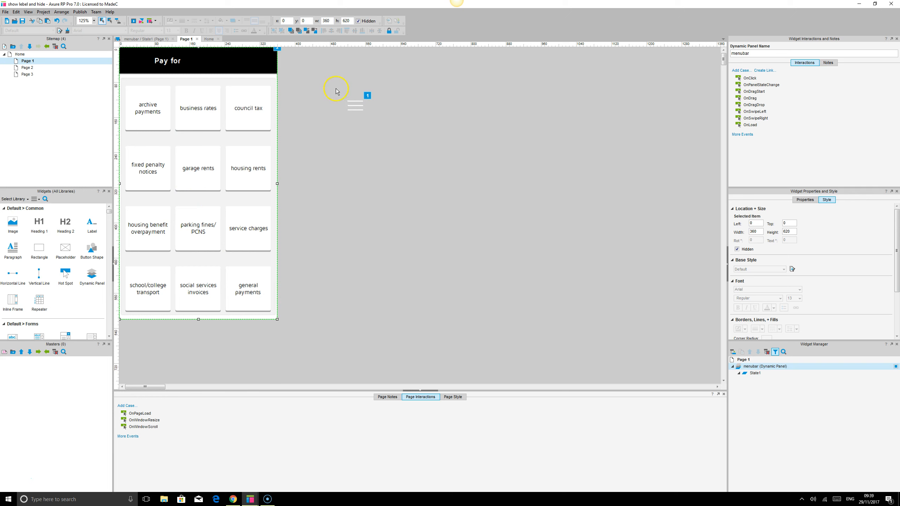
pyautogui.moveTo(334, 82); pyautogui.dragTo(424, 138)
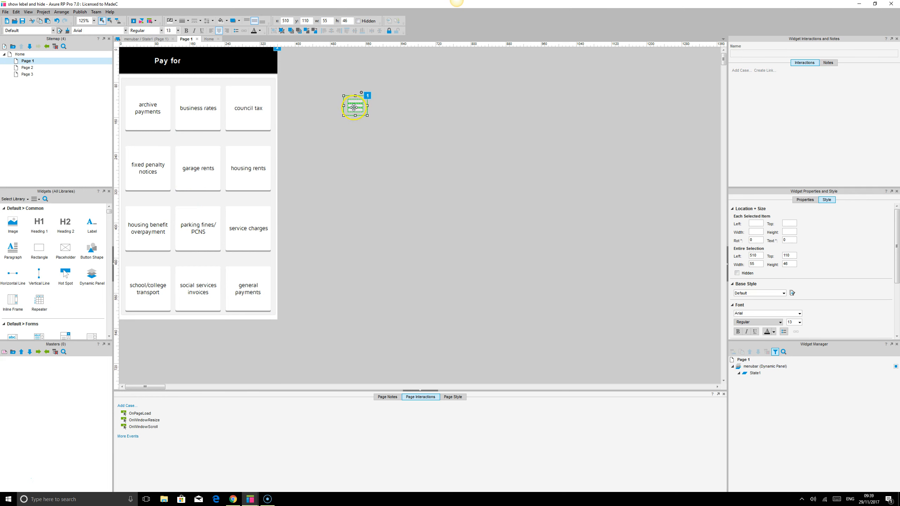
pyautogui.moveTo(358, 106); pyautogui.dragTo(138, 63)
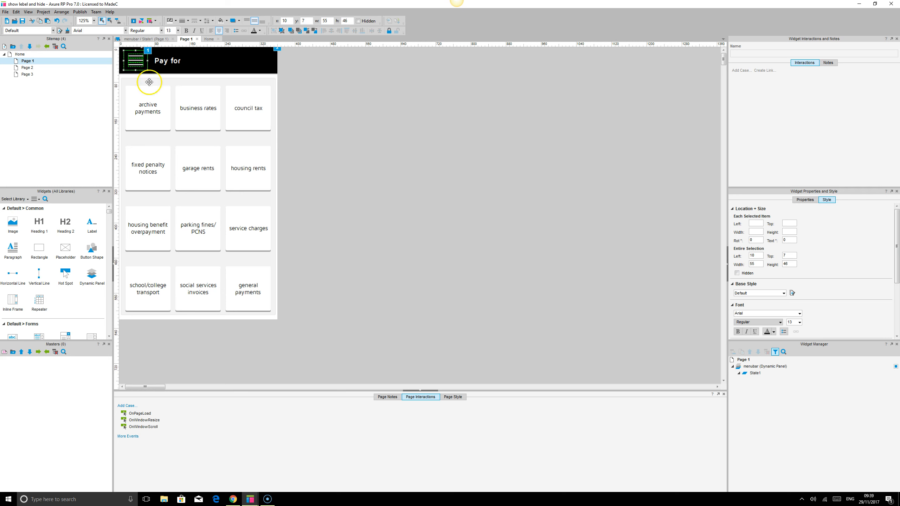
pyautogui.click(22, 22)
# In menubar State1, change the menu close shape's OnClick visibility action on menubar from Show to Hide, keeping slide left at 500 ms
pyautogui.doubleClick(757, 374)
pyautogui.click(240, 82)
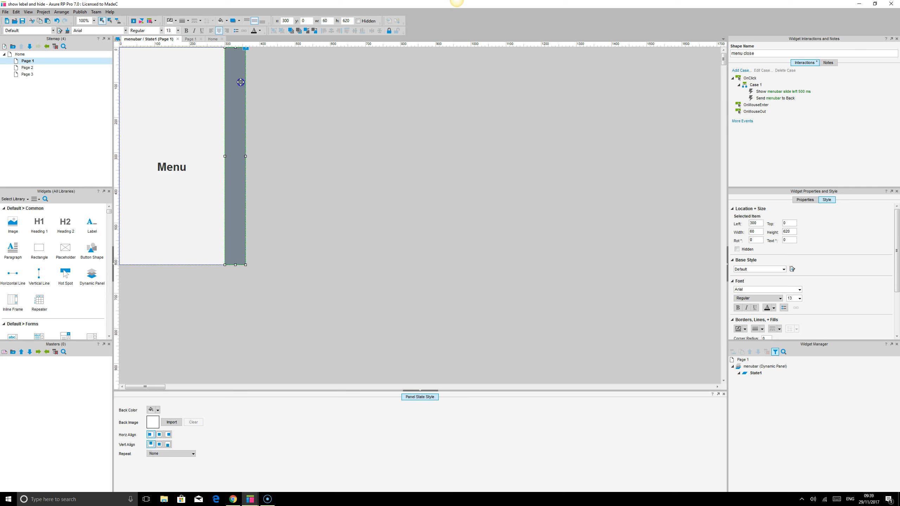
pyautogui.doubleClick(775, 93)
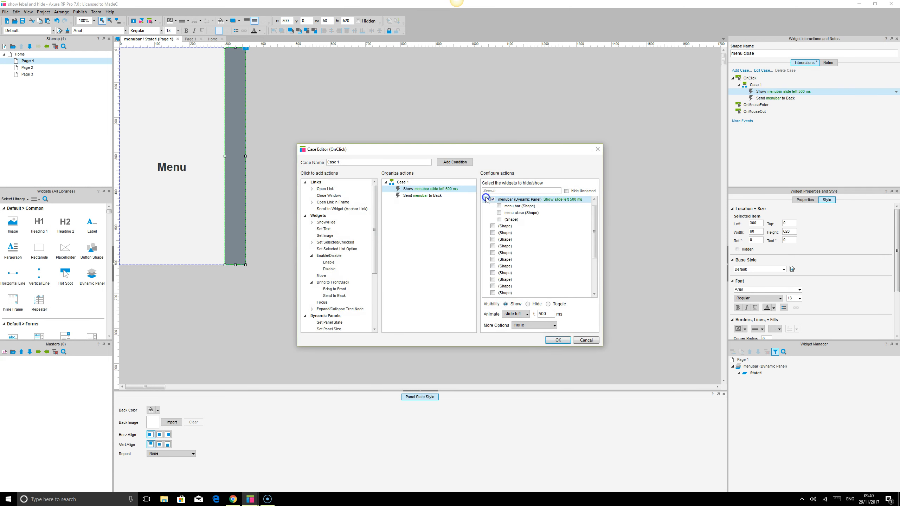
pyautogui.click(529, 304)
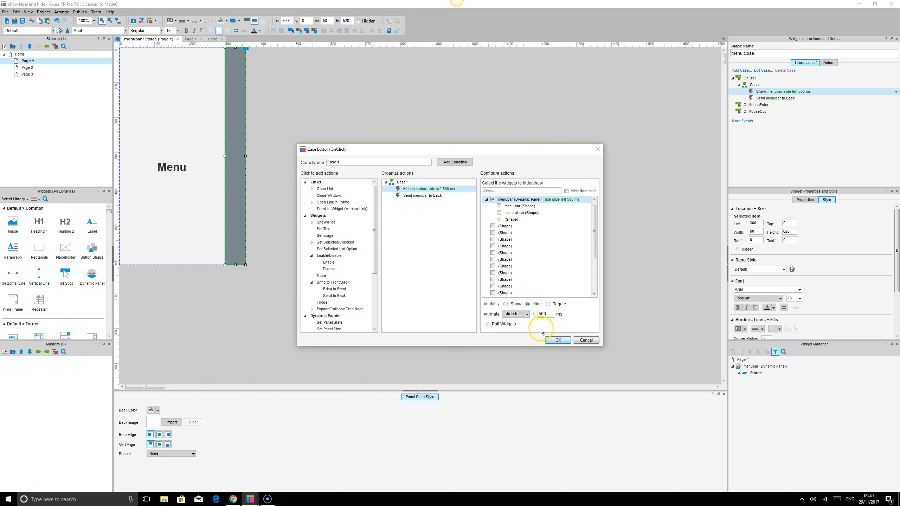
pyautogui.click(421, 196)
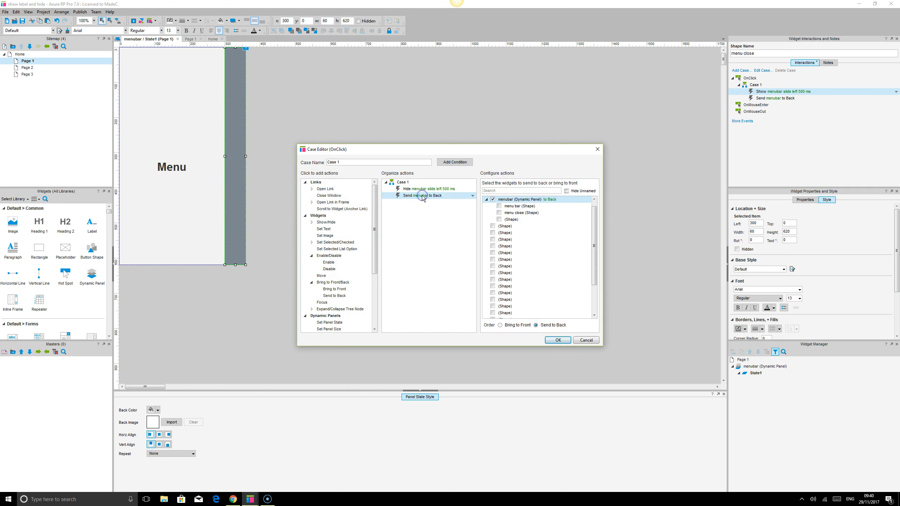
pyautogui.click(563, 340)
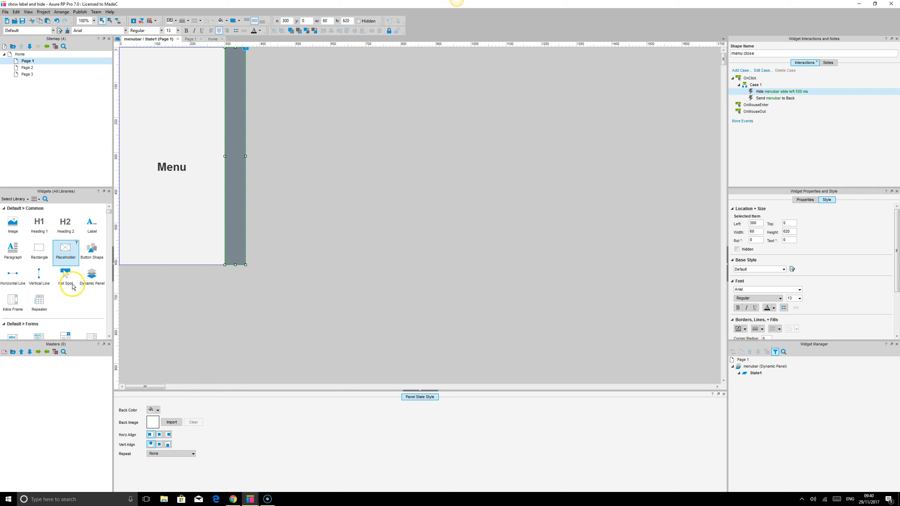
# Preview the prototype in the browser and test repeatedly opening the menu with the hamburger icon and closing it with the shaded strip
pyautogui.click(133, 22)
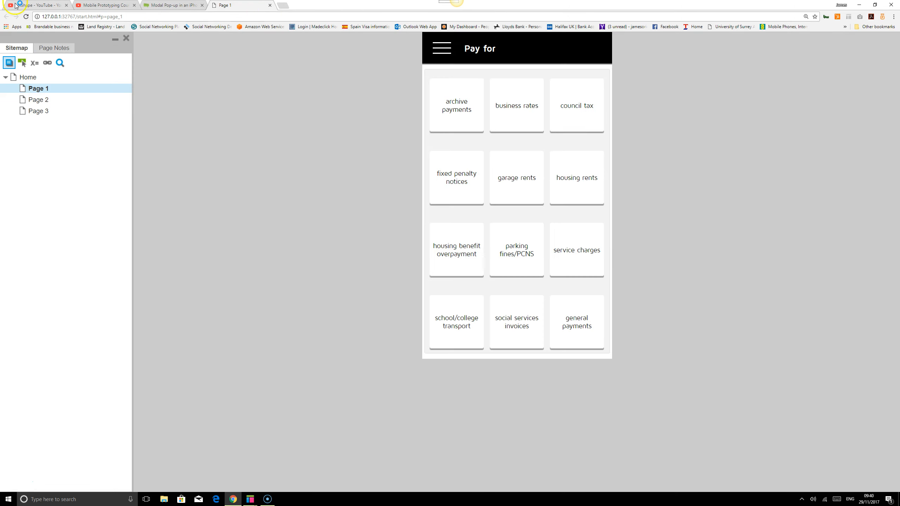
pyautogui.click(444, 48)
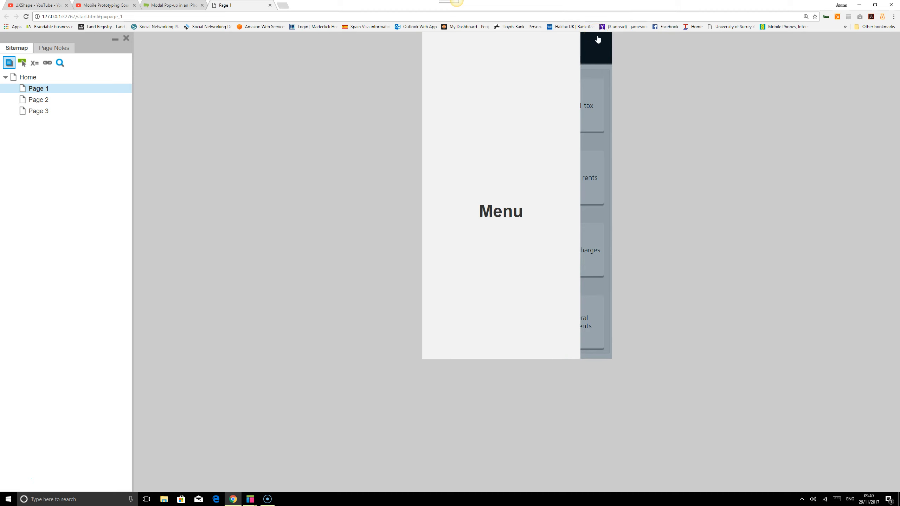
pyautogui.click(604, 136)
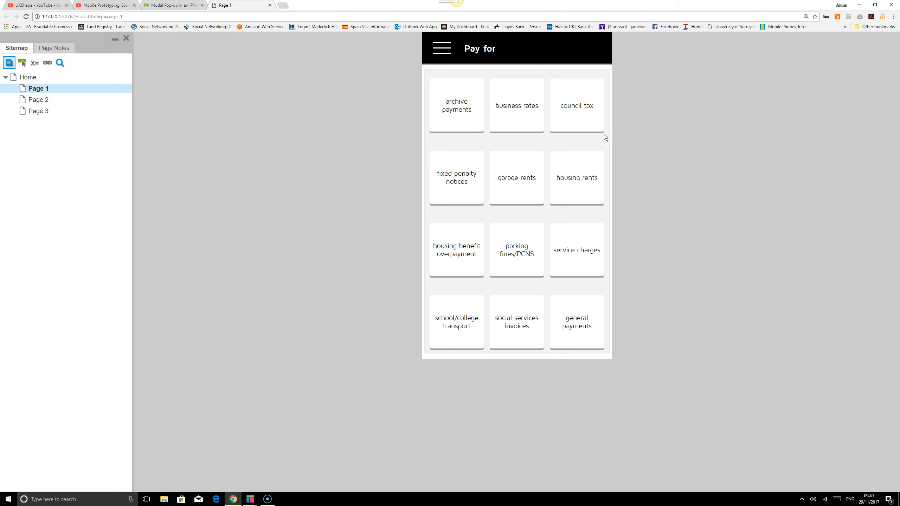
pyautogui.click(443, 45)
pyautogui.click(595, 104)
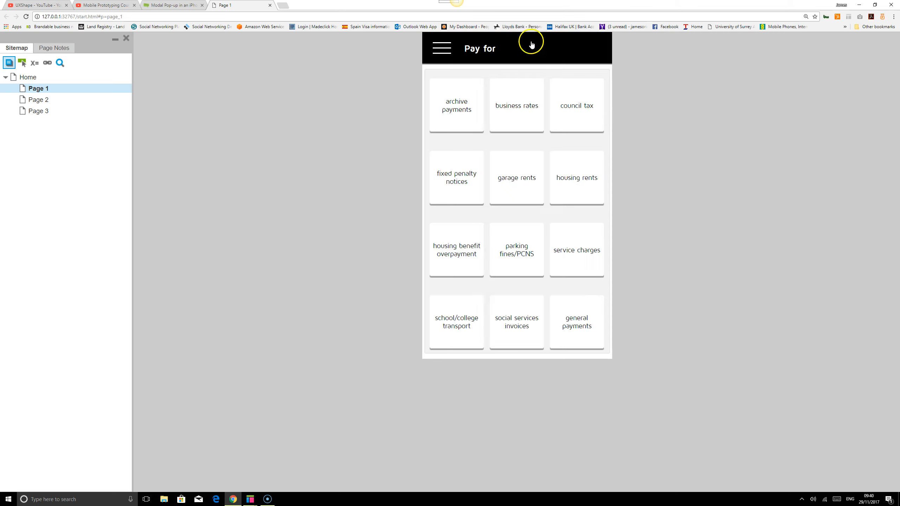
pyautogui.click(443, 46)
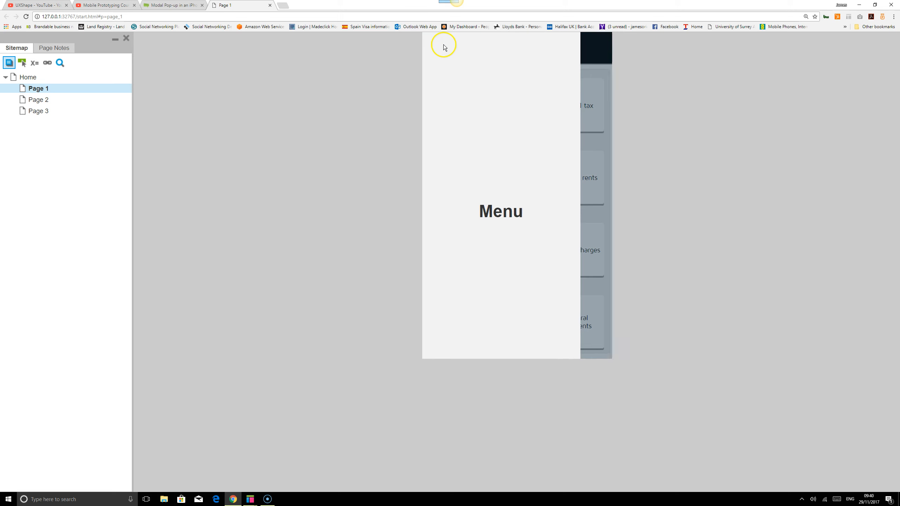
pyautogui.click(599, 85)
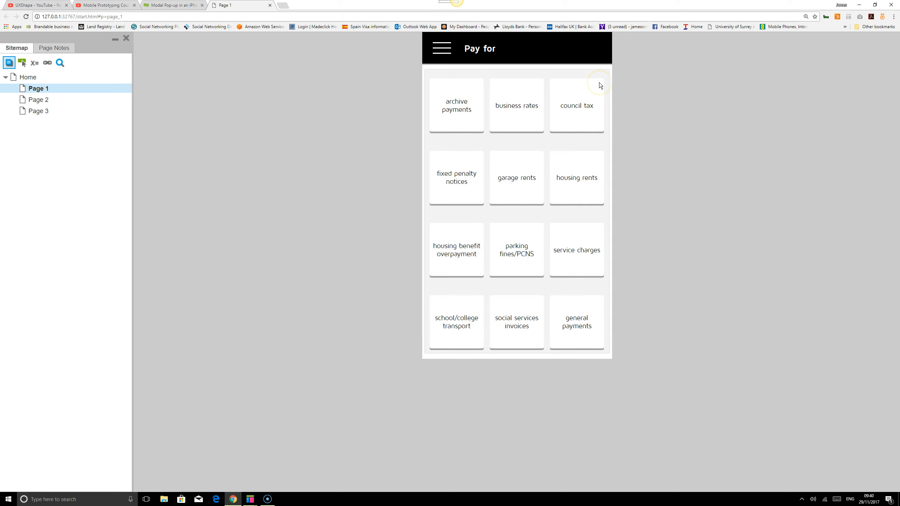
pyautogui.click(442, 46)
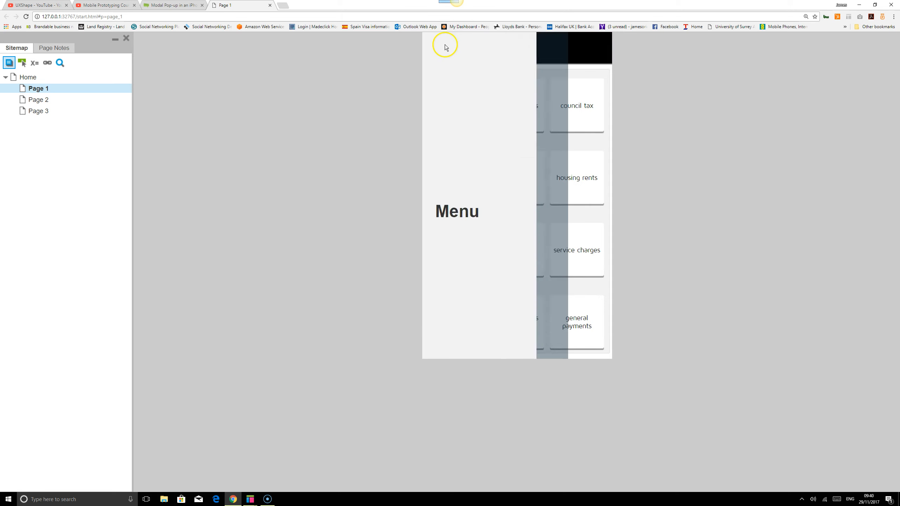
pyautogui.click(606, 120)
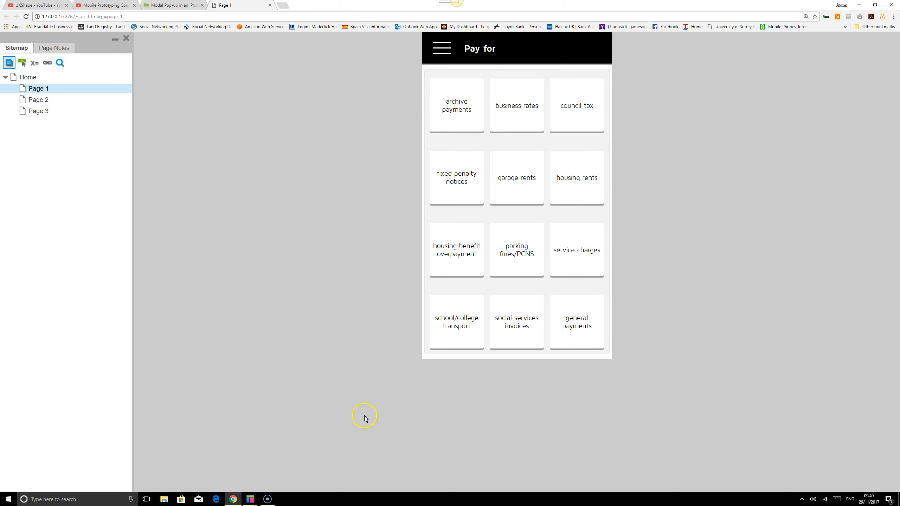
pyautogui.moveTo(248, 494)
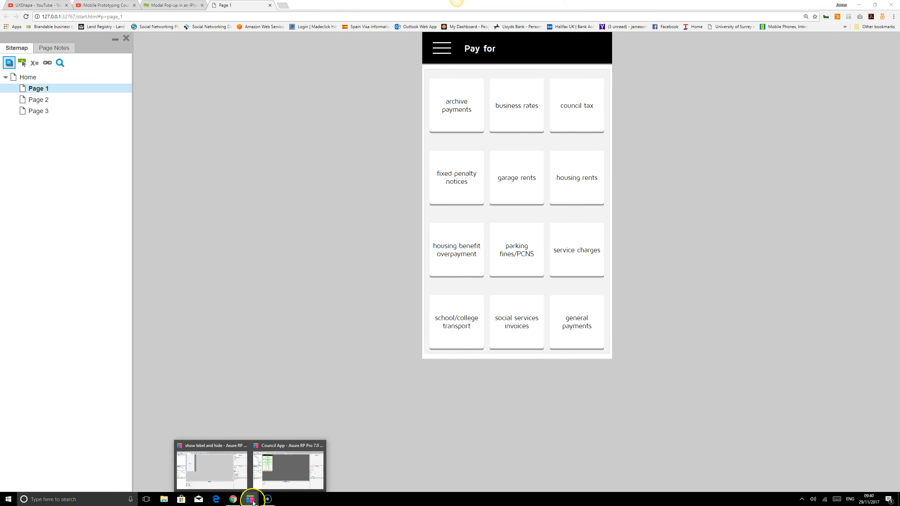
# Switch to Axure and examine the hamburger icon's Show menubar action on Page 1, keeping More Options at none
pyautogui.click(220, 477)
pyautogui.click(28, 61)
pyautogui.doubleClick(28, 61)
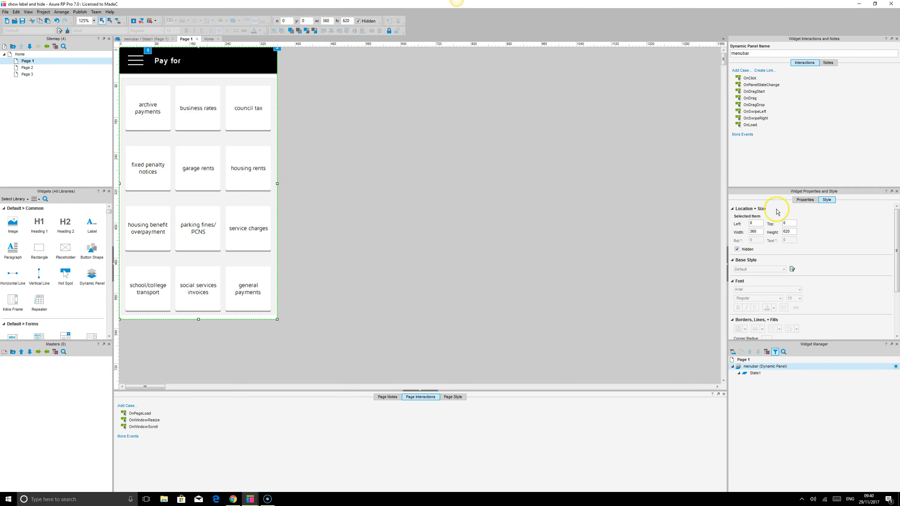
pyautogui.click(136, 53)
pyautogui.click(144, 53)
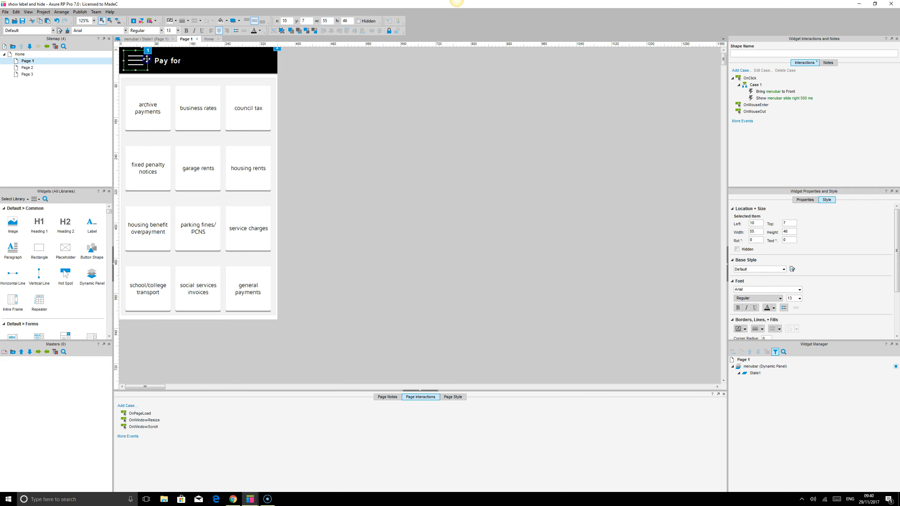
pyautogui.doubleClick(765, 100)
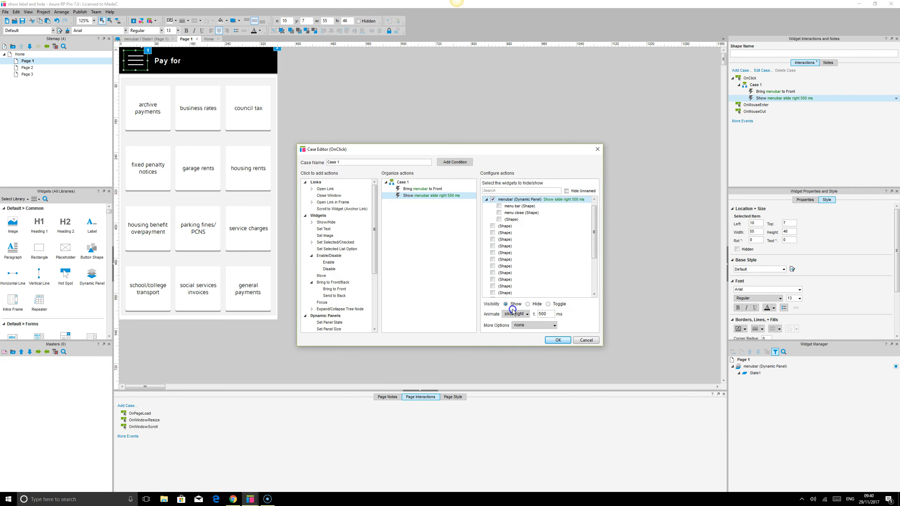
pyautogui.click(525, 325)
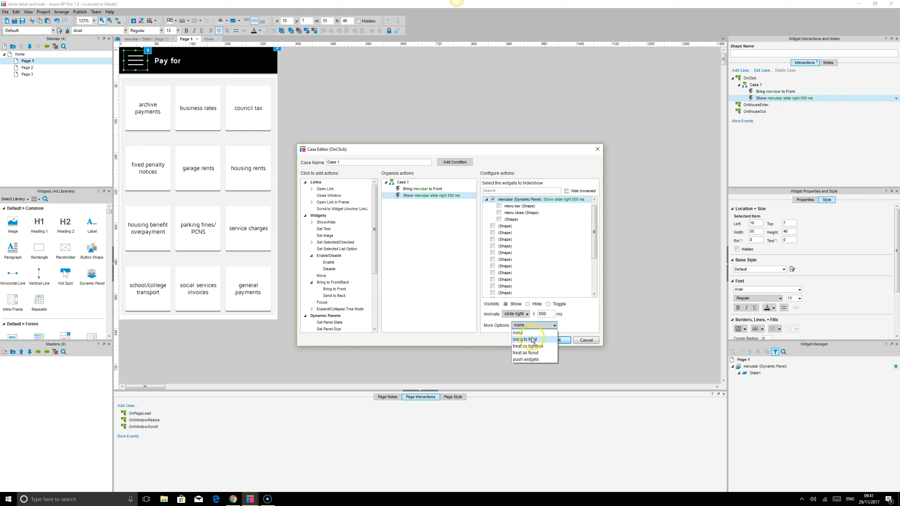
pyautogui.click(531, 333)
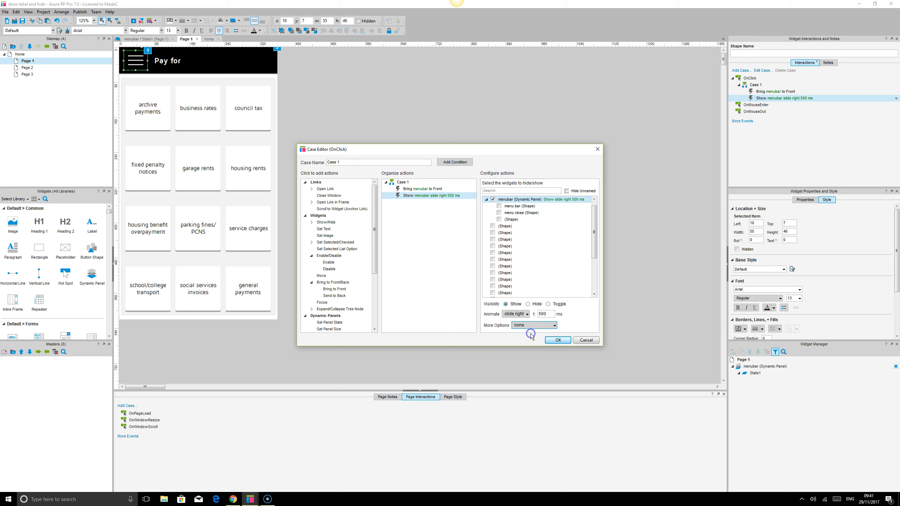
pyautogui.click(565, 343)
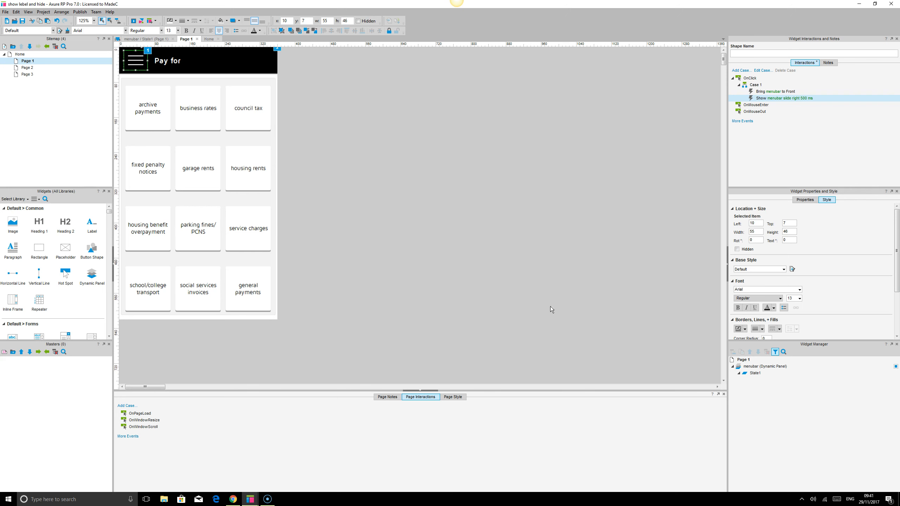
# Open menubar State1 and examine the menu close shape's fill color and opacity settings
pyautogui.moveTo(237, 501)
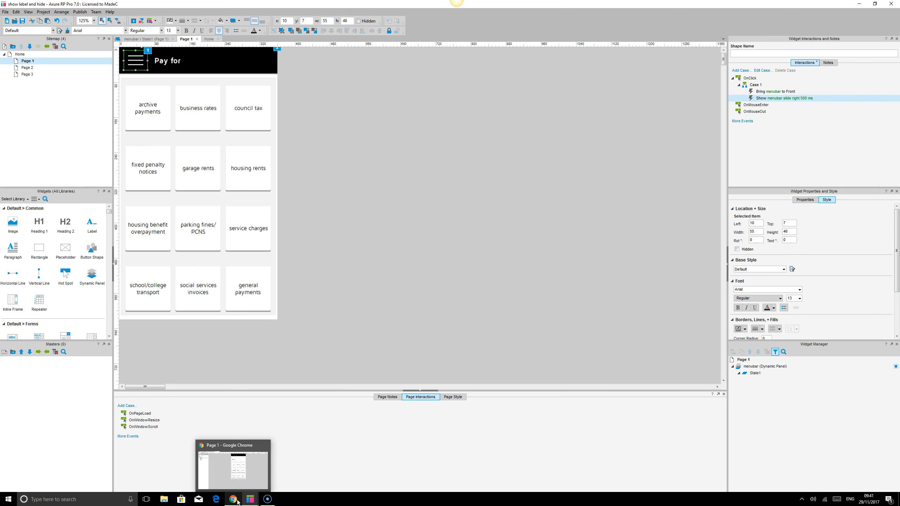
pyautogui.doubleClick(755, 373)
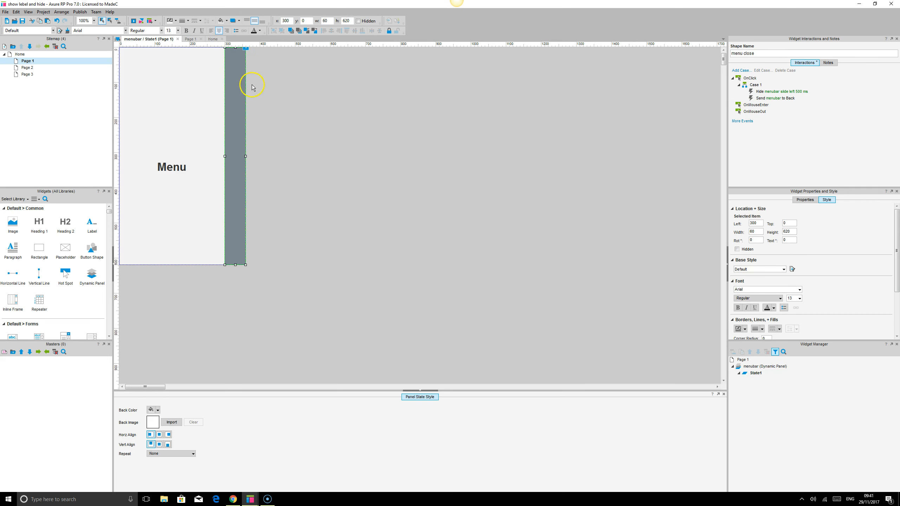
pyautogui.click(227, 21)
pyautogui.click(265, 43)
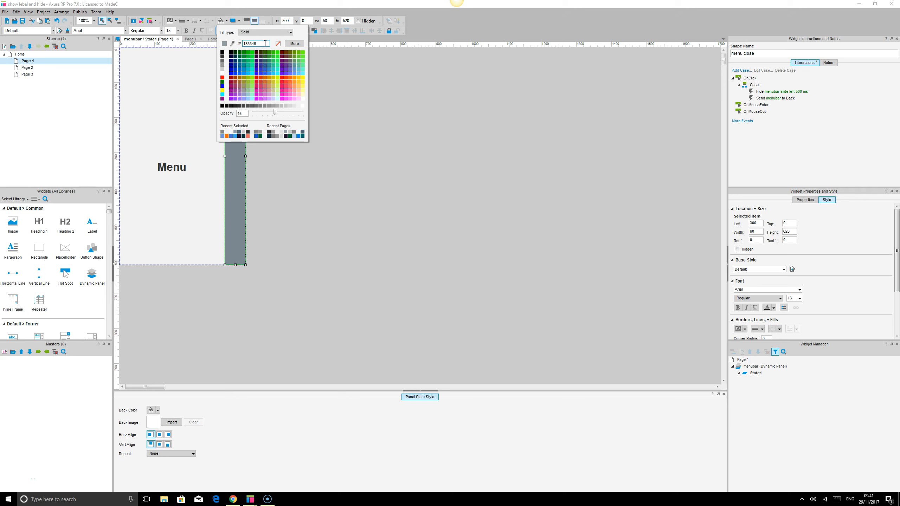
pyautogui.click(245, 114)
pyautogui.click(411, 253)
pyautogui.click(329, 201)
# Return to Page 1, reload the browser preview, and test repeatedly opening the menu with the hamburger icon and closing it with the shaded strip
pyautogui.doubleClick(30, 61)
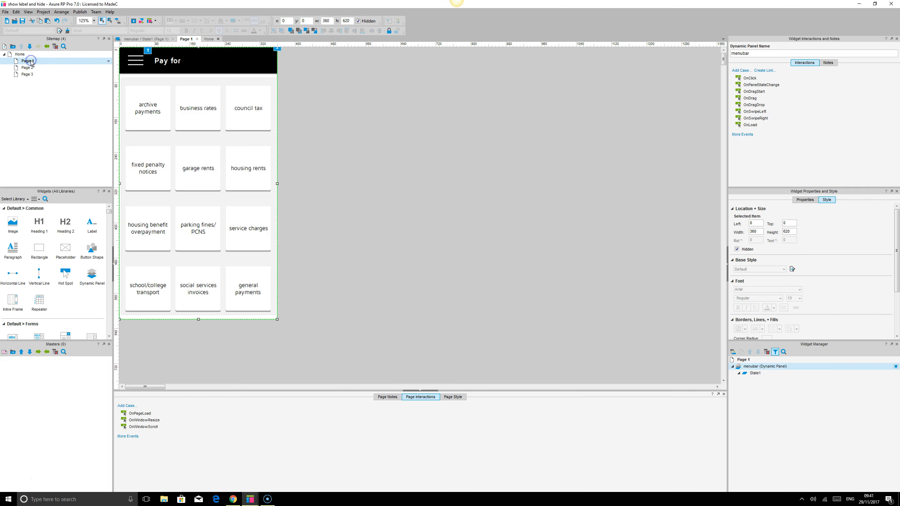
pyautogui.click(233, 499)
pyautogui.click(26, 17)
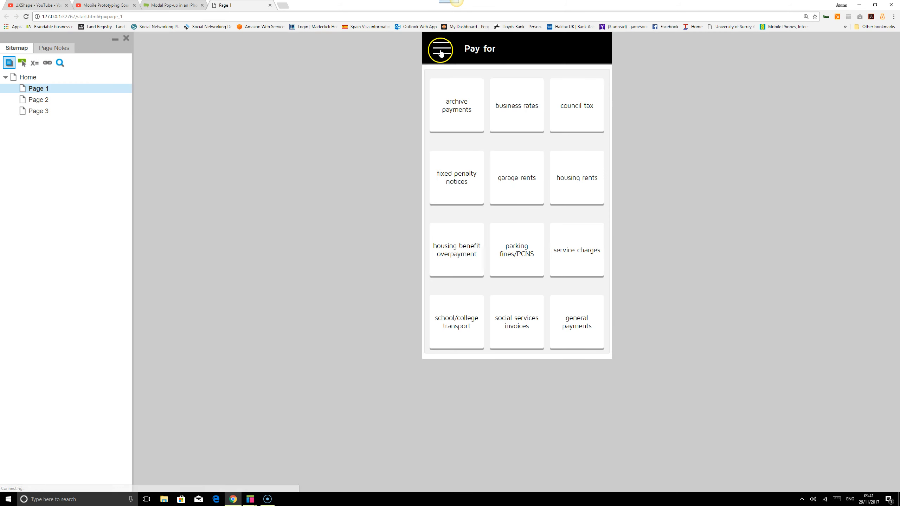
pyautogui.click(439, 51)
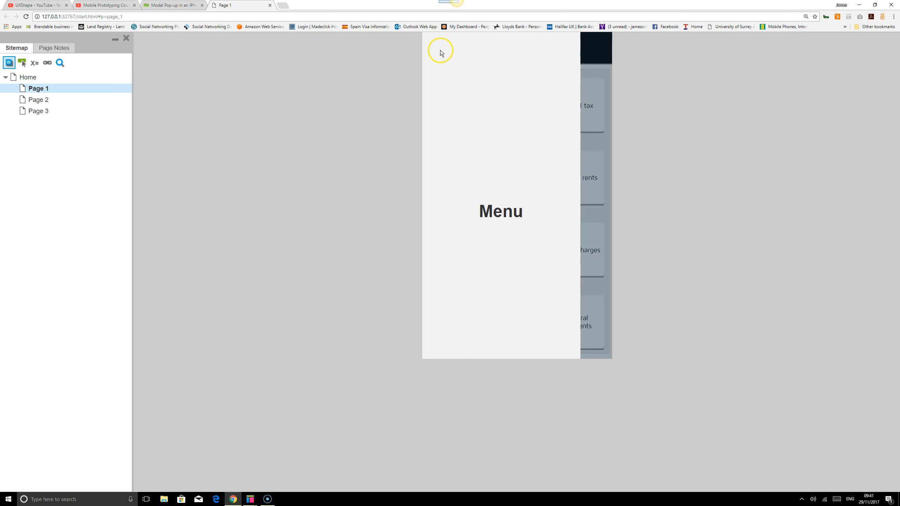
pyautogui.click(601, 86)
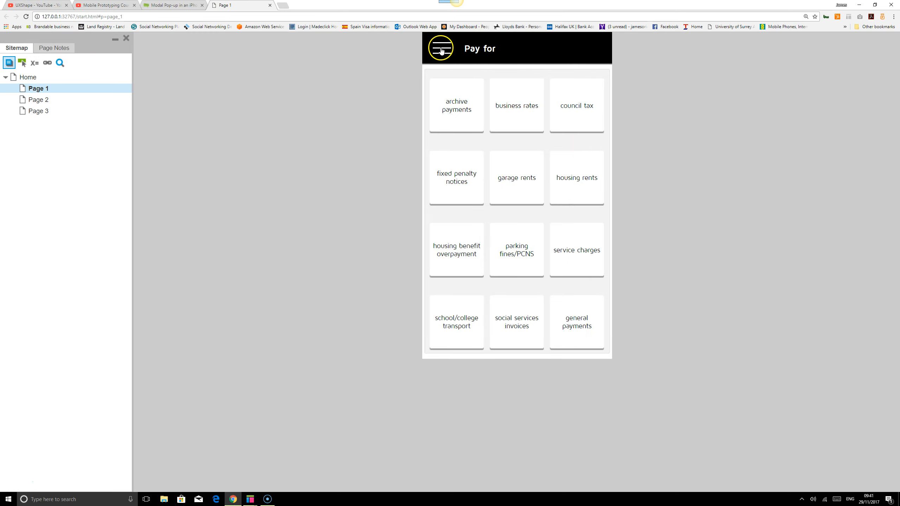
pyautogui.click(442, 51)
pyautogui.click(598, 64)
pyautogui.click(438, 46)
pyautogui.click(588, 97)
# In Axure, set More Options of the hamburger icon's Show menubar action to treat as lightbox
pyautogui.moveTo(251, 497)
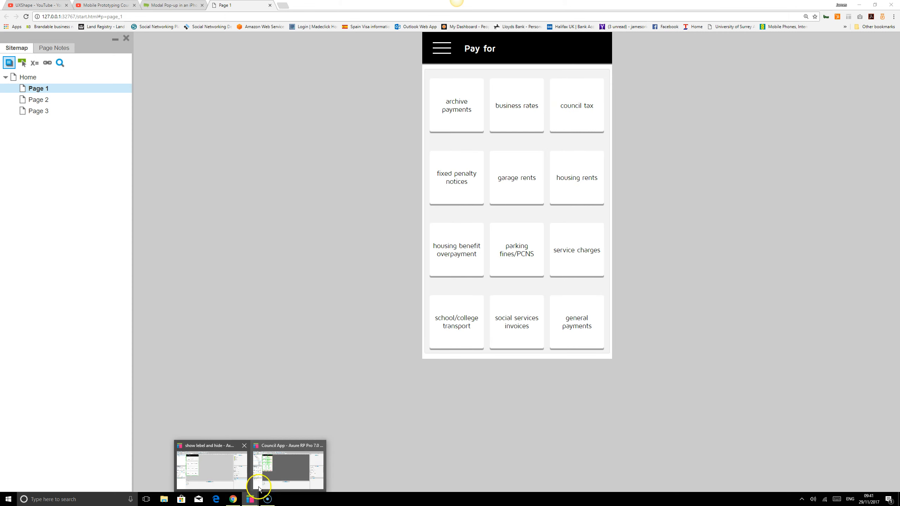
pyautogui.click(218, 472)
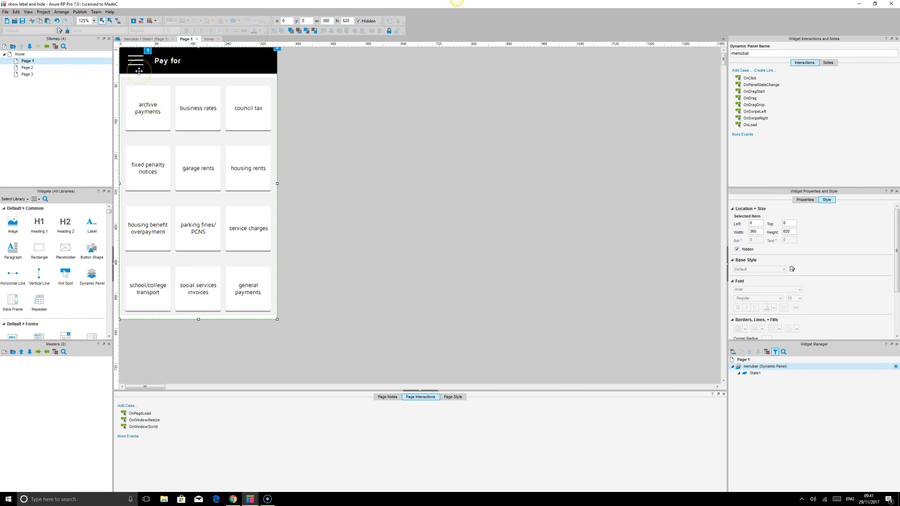
pyautogui.click(144, 56)
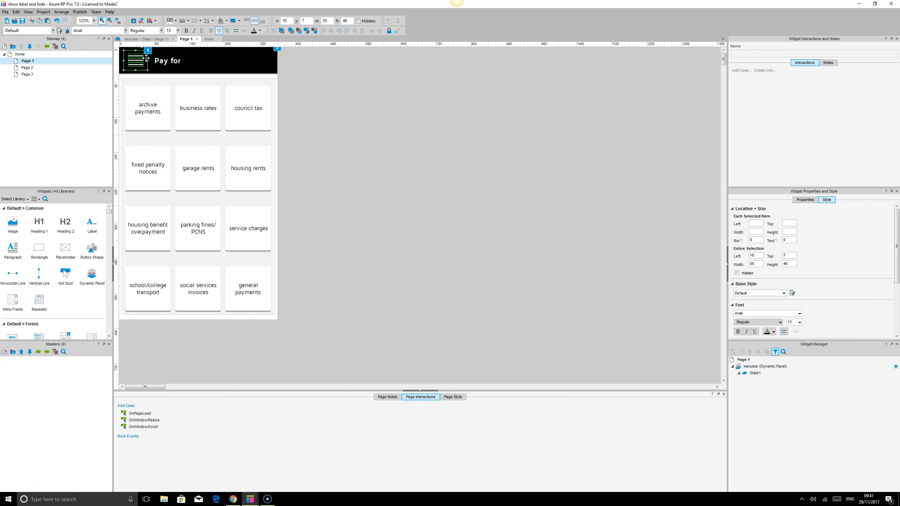
pyautogui.click(146, 57)
pyautogui.doubleClick(784, 98)
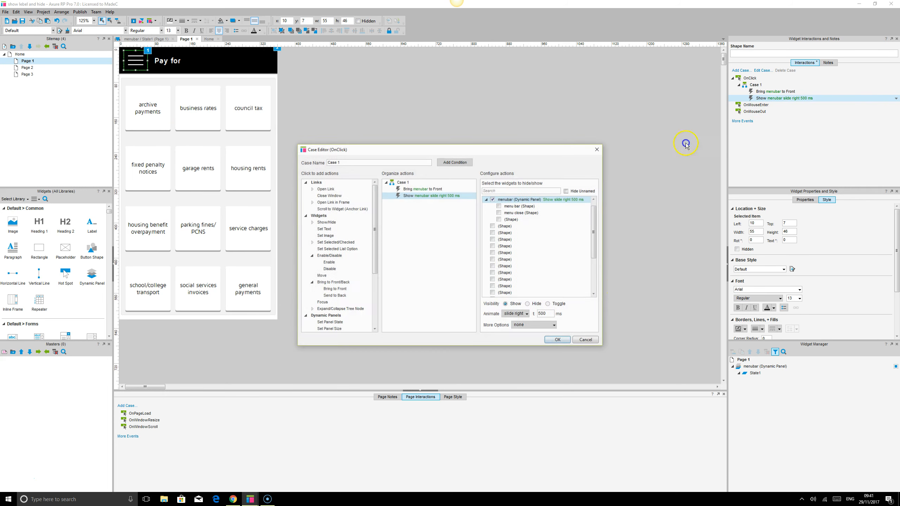
pyautogui.click(542, 325)
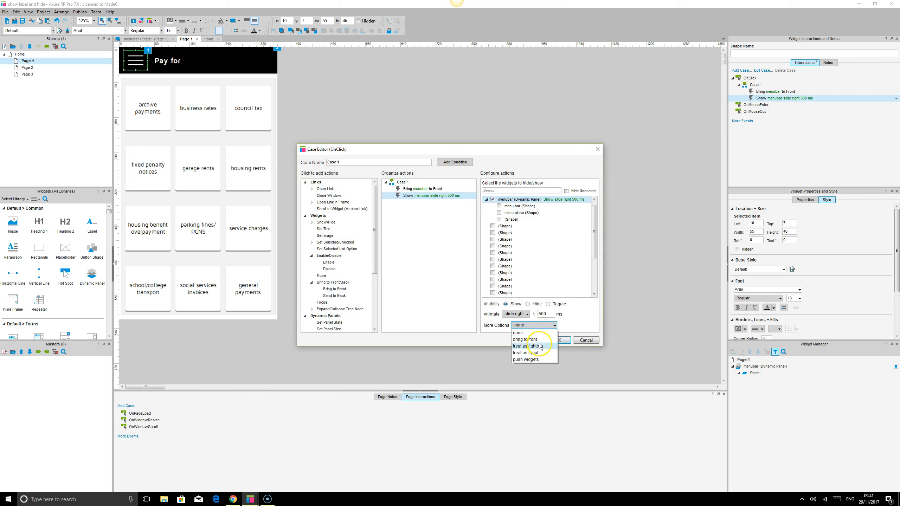
pyautogui.click(536, 338)
pyautogui.click(558, 340)
# Reload the browser preview and test opening and closing the menu with the lightbox treatment
pyautogui.press('F5')
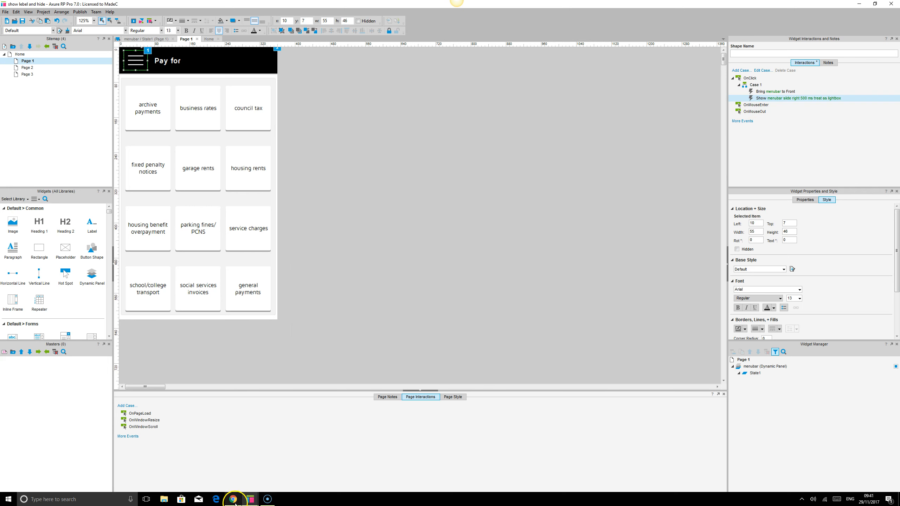
pyautogui.click(26, 17)
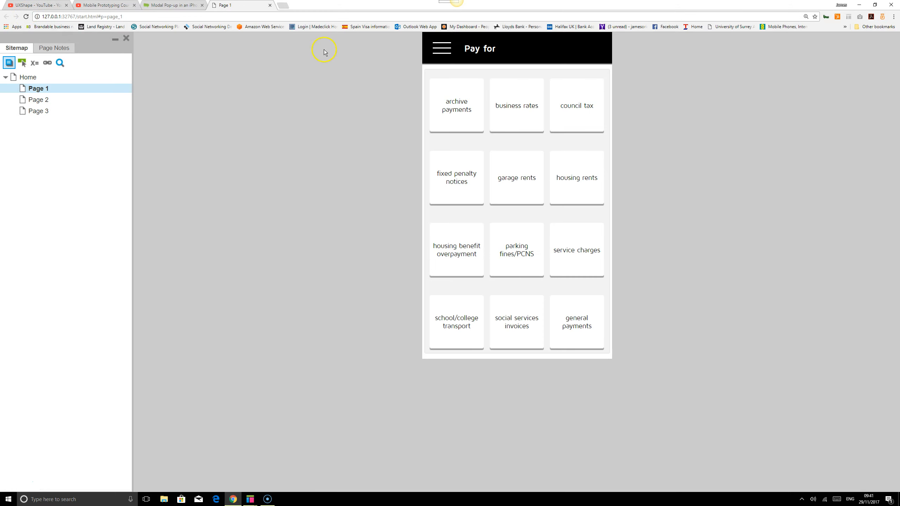
pyautogui.click(442, 48)
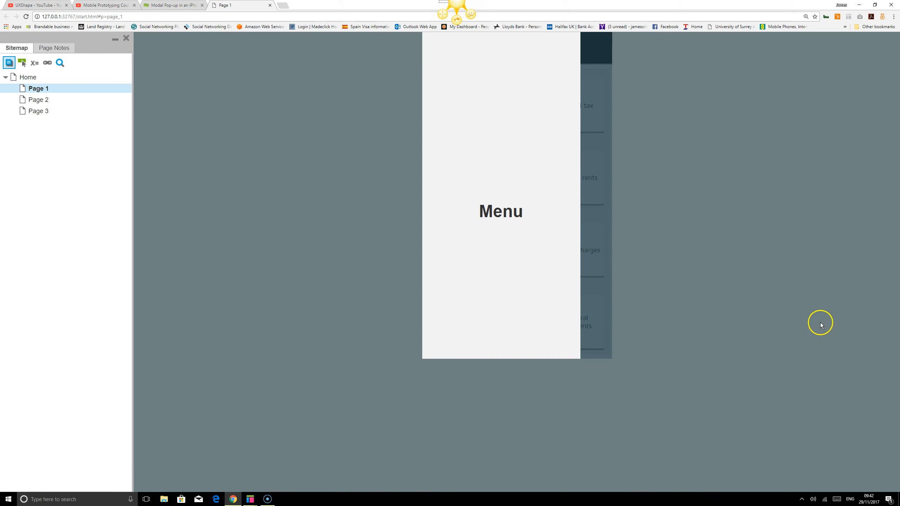
pyautogui.click(592, 105)
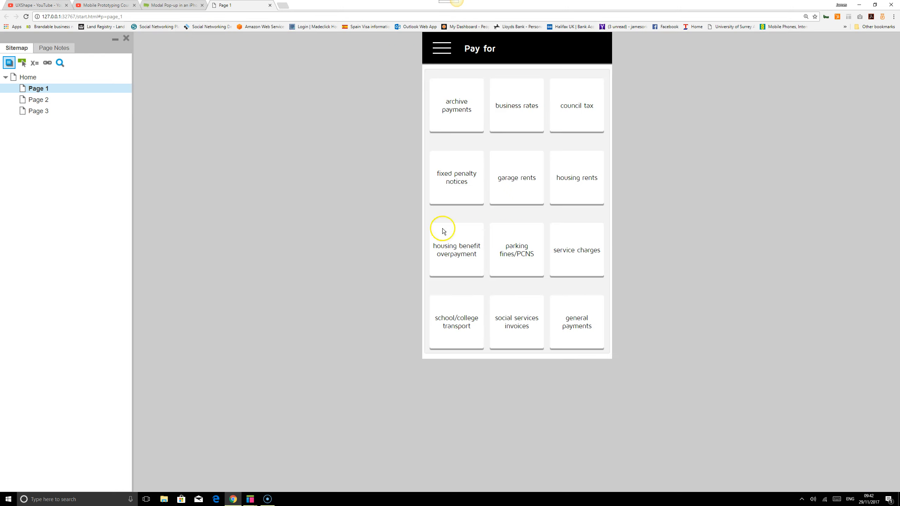
# Return to Axure and remove the lightbox treatment from the hamburger icon's Show menubar action
pyautogui.click(251, 499)
pyautogui.click(135, 60)
pyautogui.click(783, 98)
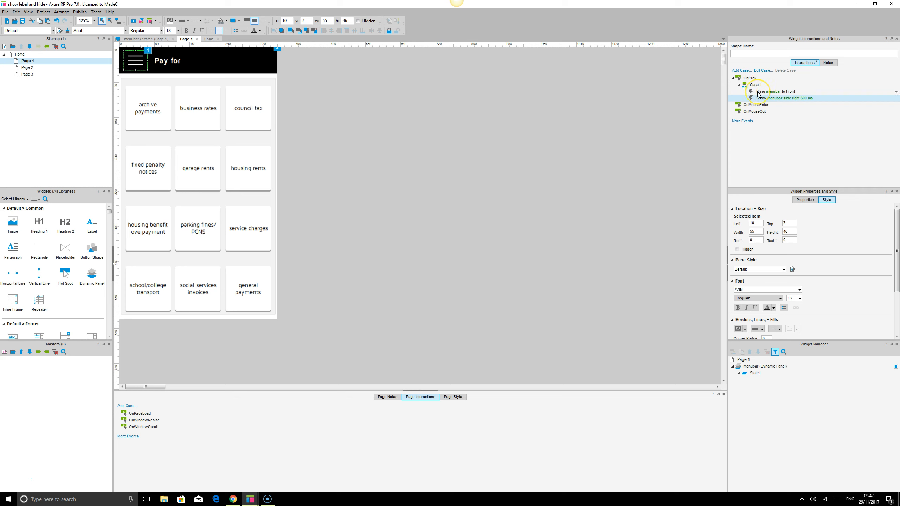
# Review the hamburger icon's Bring to Front and Show actions, and the menu close shape's Hide and Send to Back actions in menubar State1
pyautogui.click(758, 91)
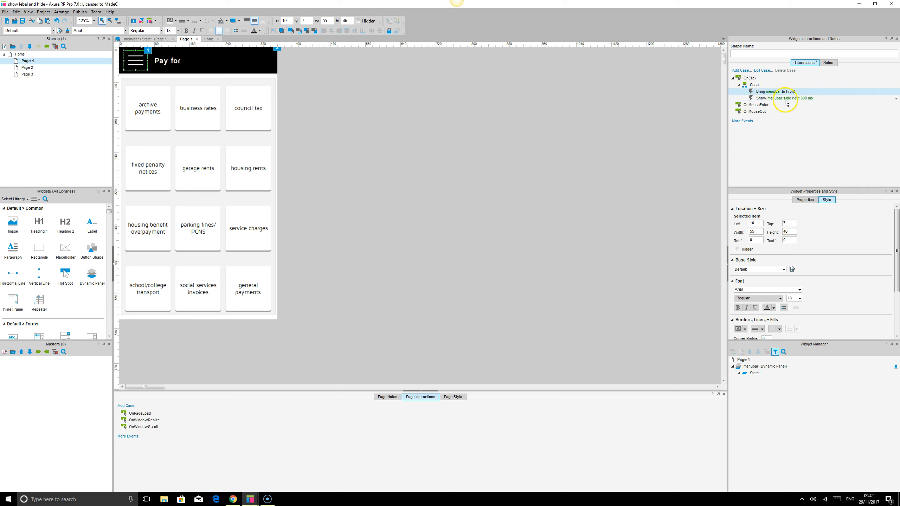
pyautogui.click(779, 99)
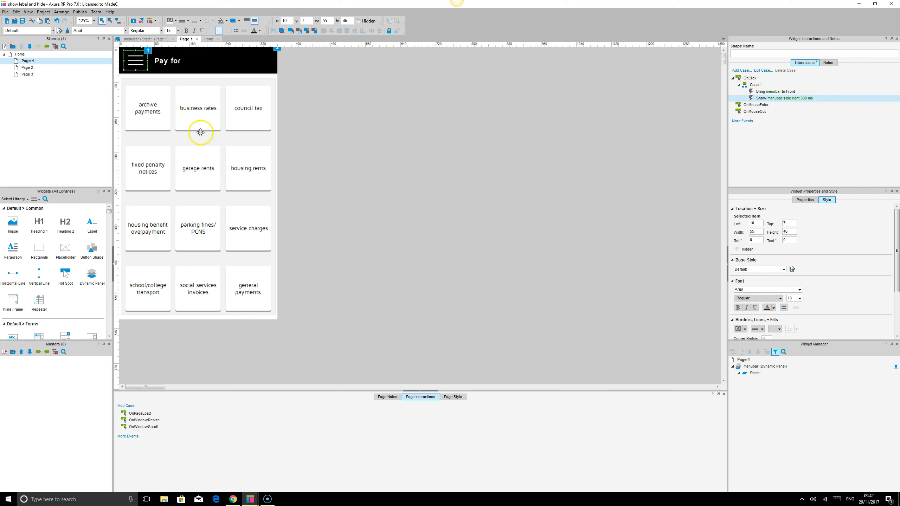
pyautogui.doubleClick(759, 366)
pyautogui.click(492, 306)
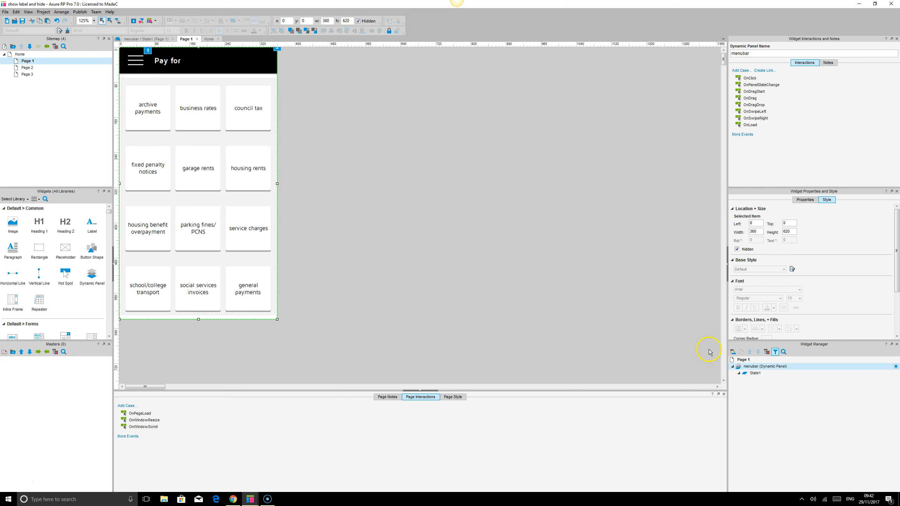
pyautogui.doubleClick(755, 373)
pyautogui.click(237, 72)
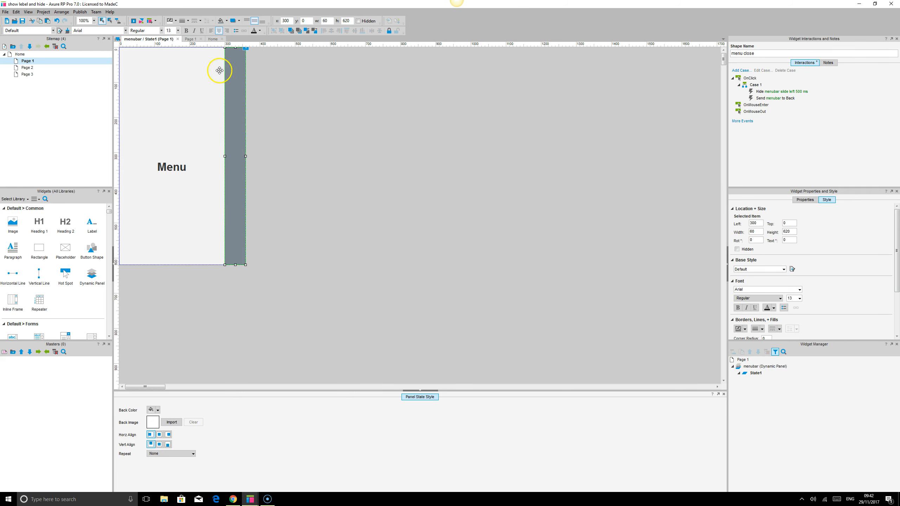
pyautogui.click(772, 92)
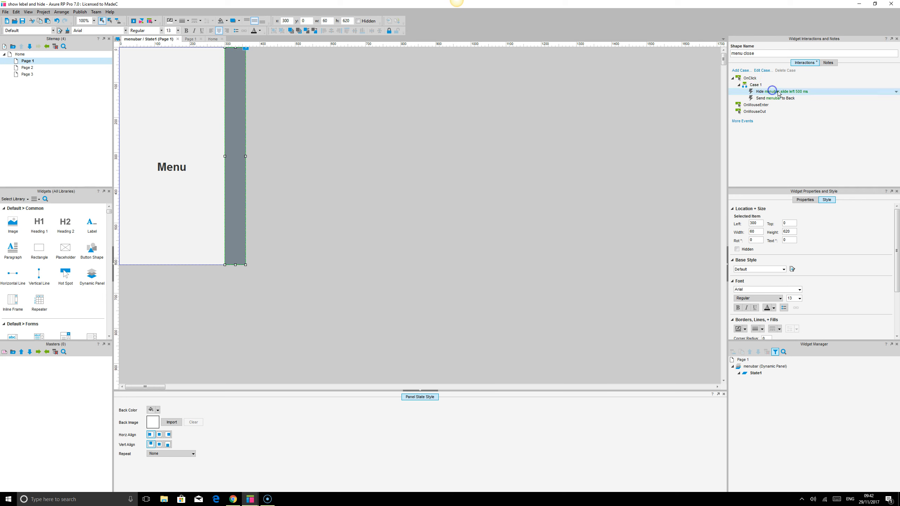
pyautogui.click(765, 99)
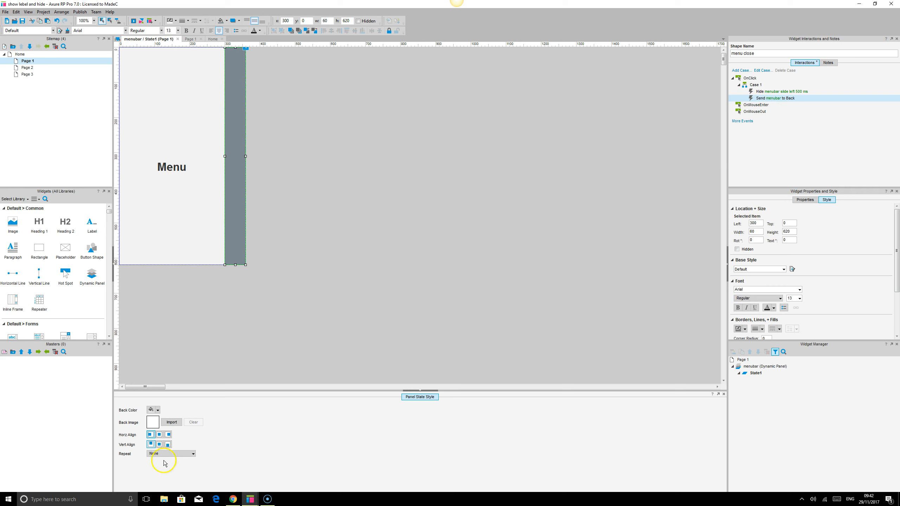
pyautogui.click(235, 500)
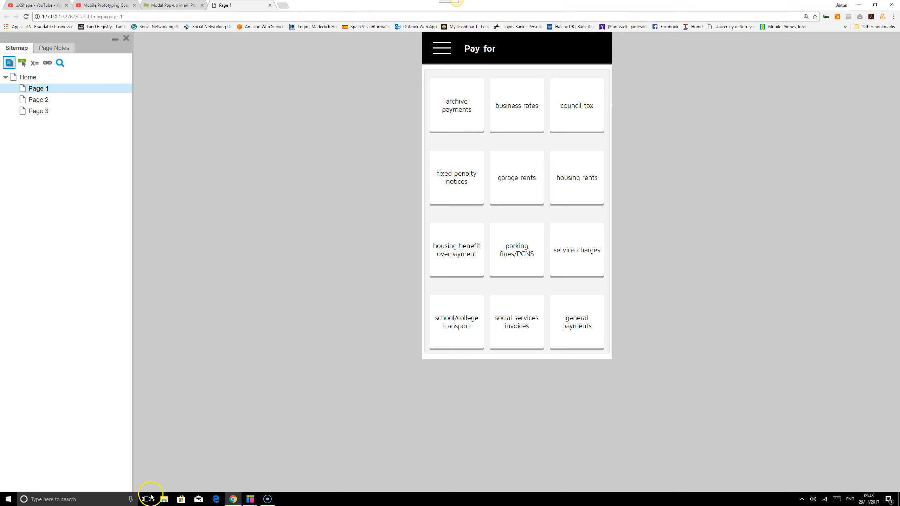
pyautogui.click(267, 500)
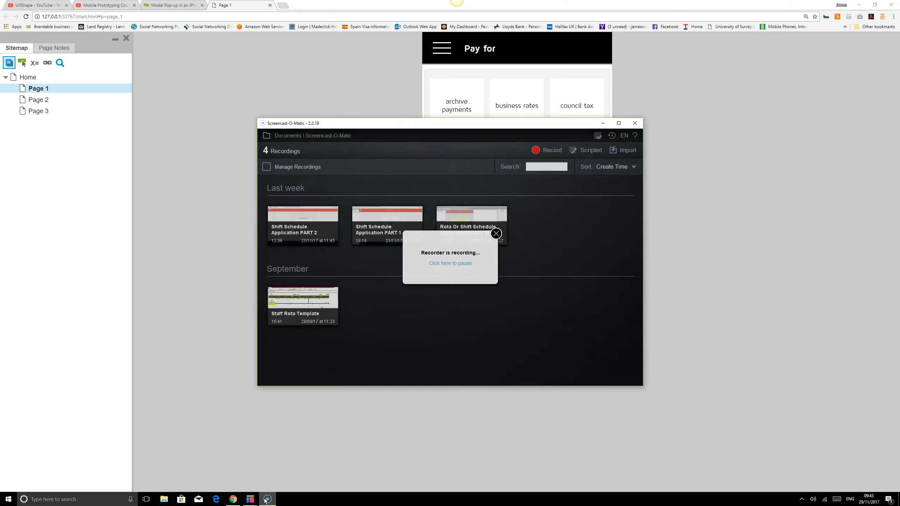